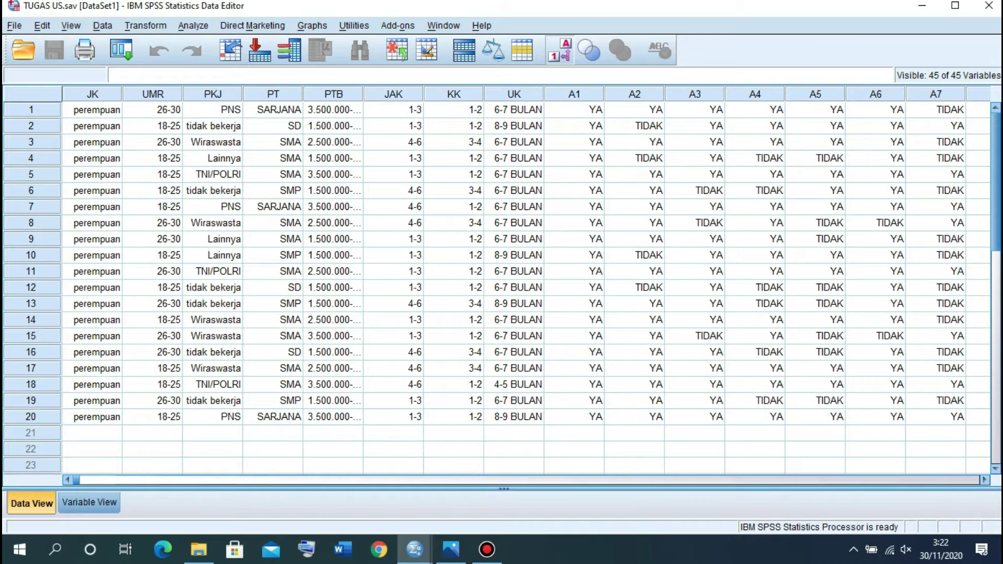
# Step: Run a bivariate Pearson correlation on all variables, with a two-tailed test and significant correlations flagged
pyautogui.click(194, 25)
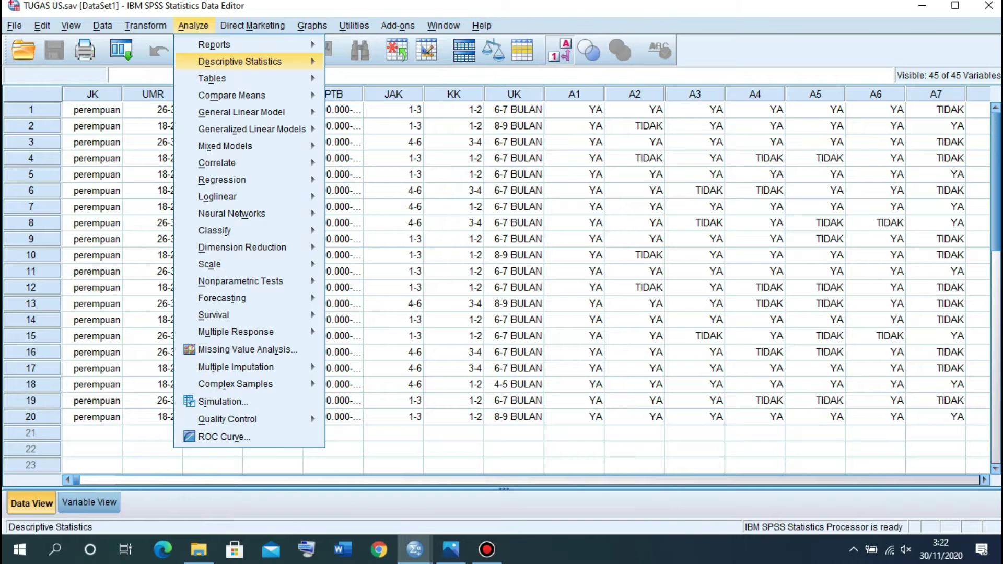
pyautogui.moveTo(225, 163)
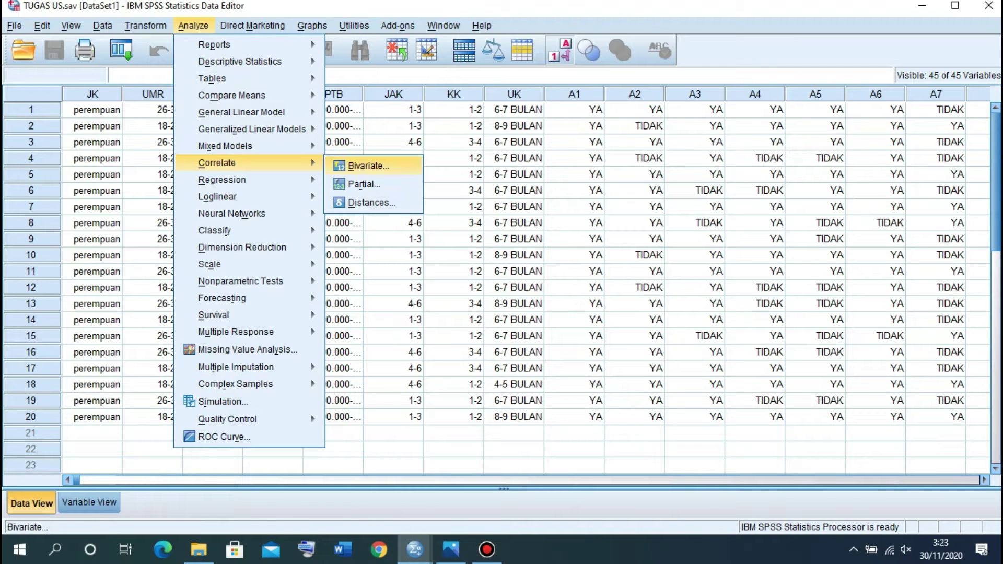
pyautogui.click(366, 165)
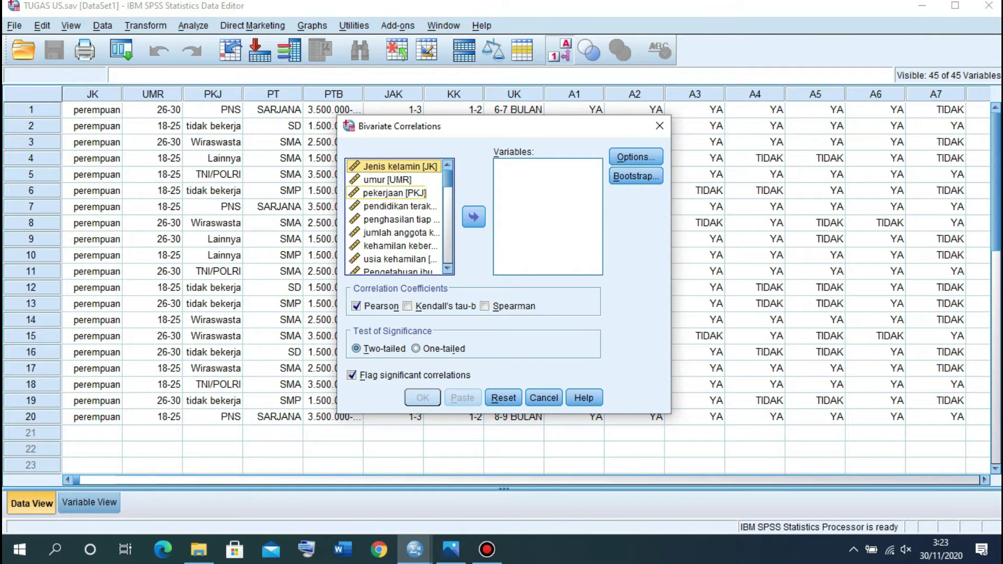
pyautogui.hotkey('ctrl', 'a')
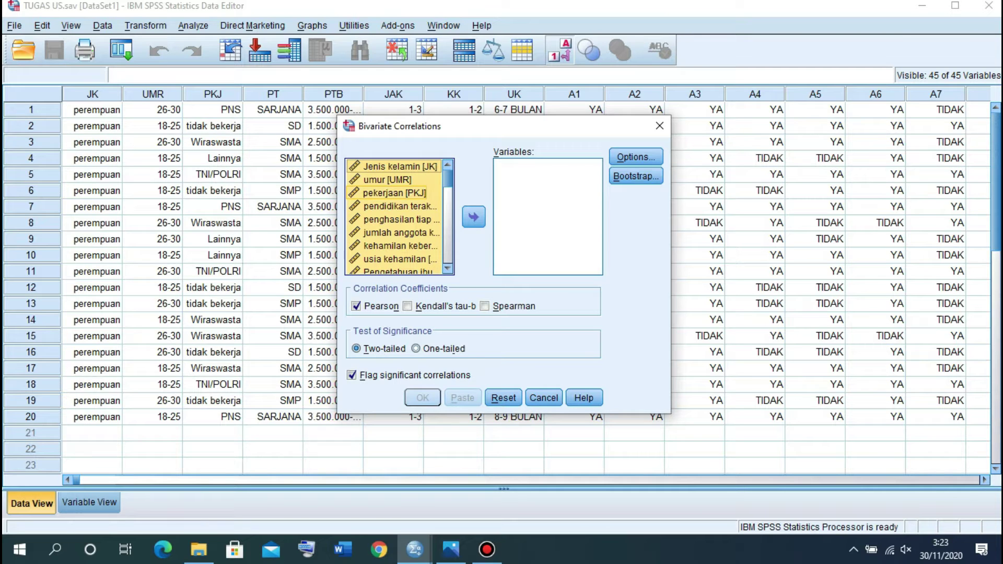
pyautogui.click(473, 217)
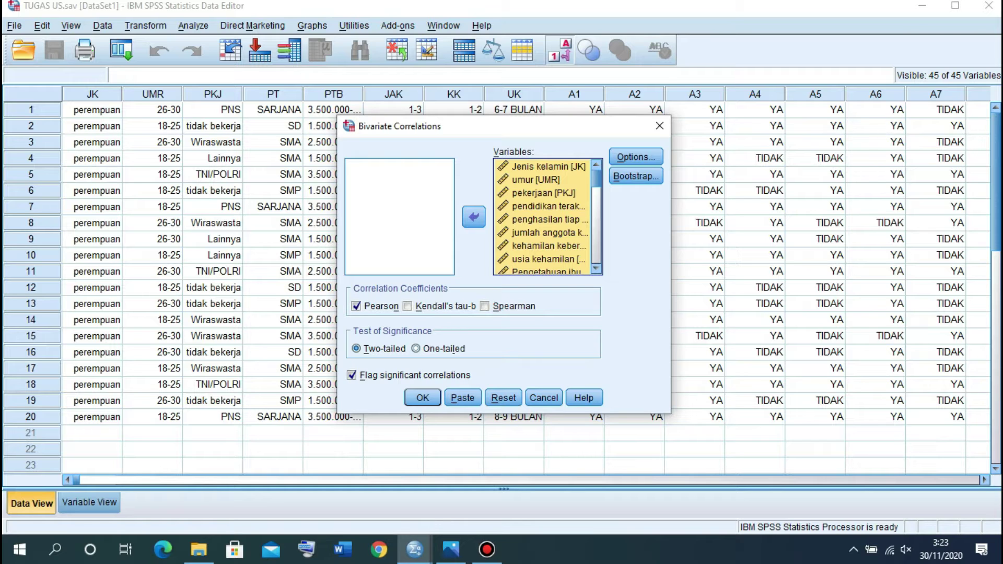
pyautogui.click(422, 398)
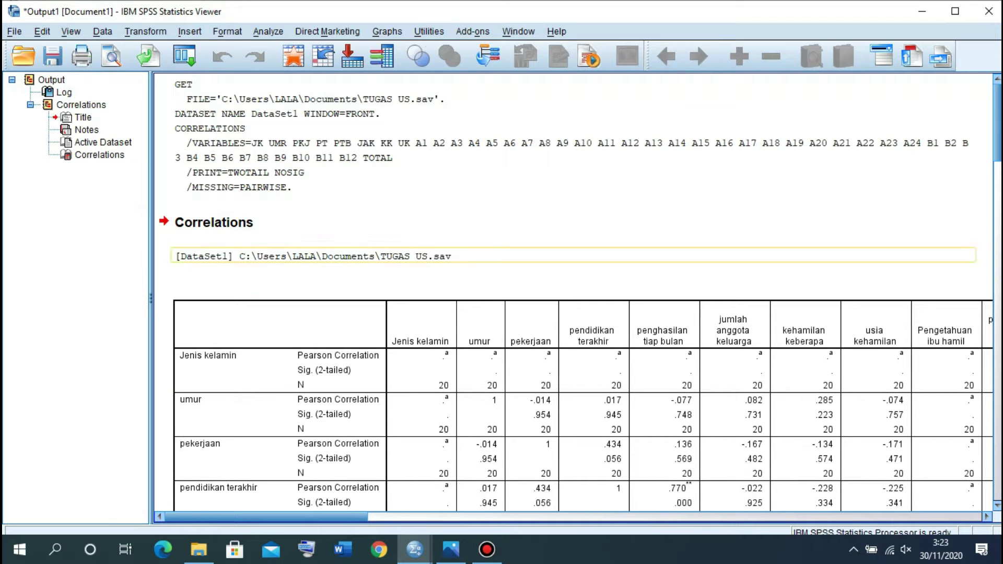
# Step: Consult the table of 5% and 1% significance values in Photos and return to the SPSS correlation output
pyautogui.scroll(-3, 324, 269)
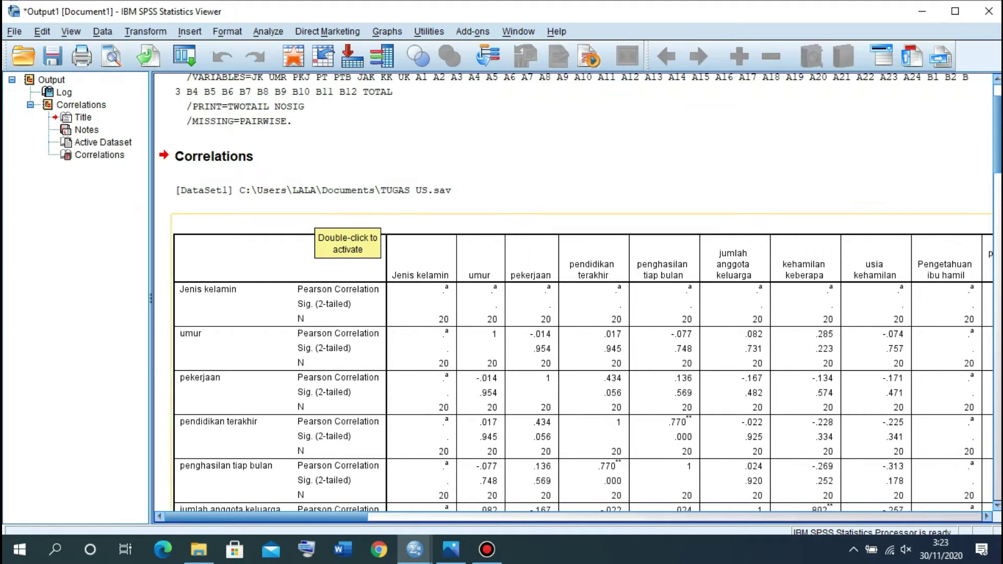
pyautogui.scroll(-3, 334, 282)
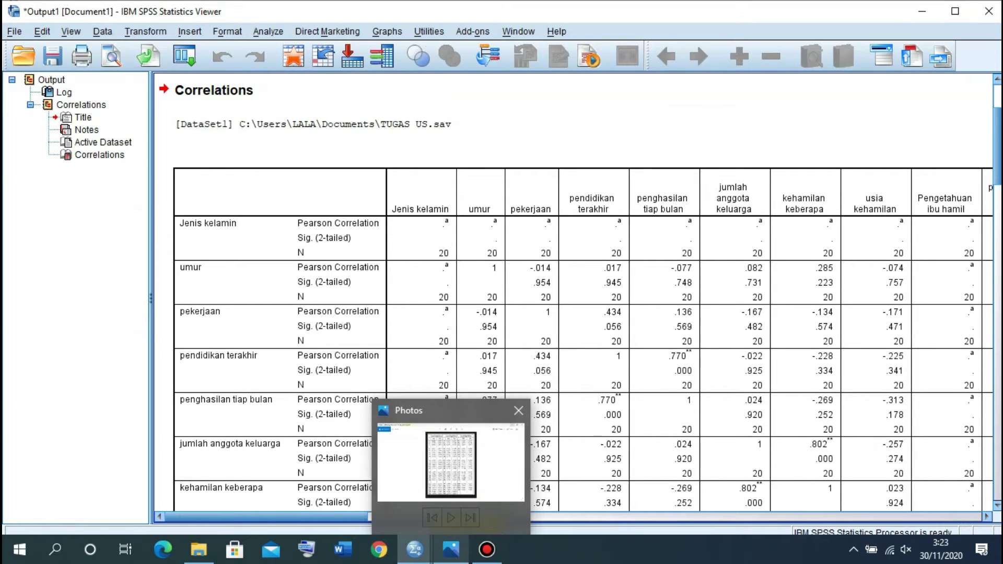
pyautogui.click(450, 549)
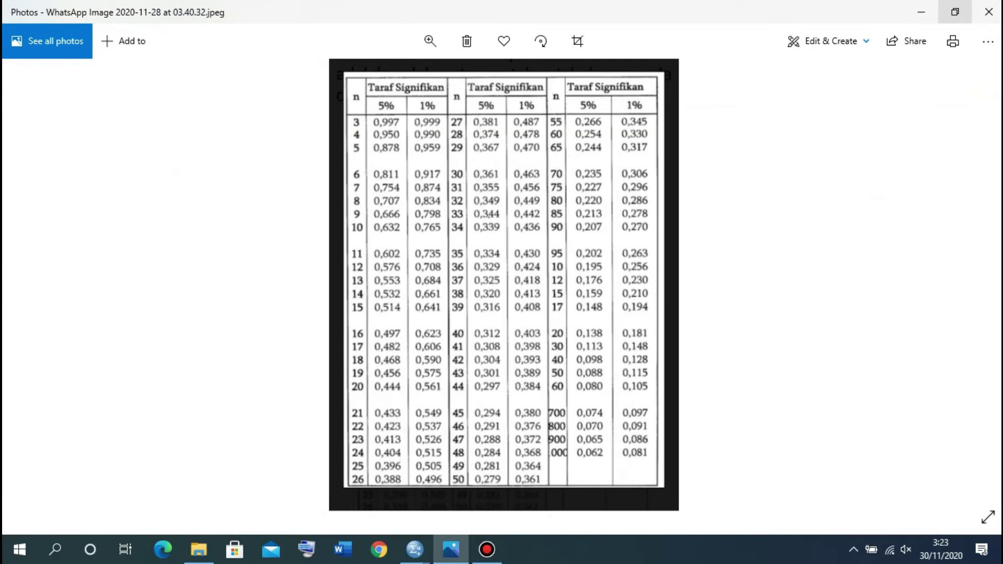
pyautogui.click(922, 12)
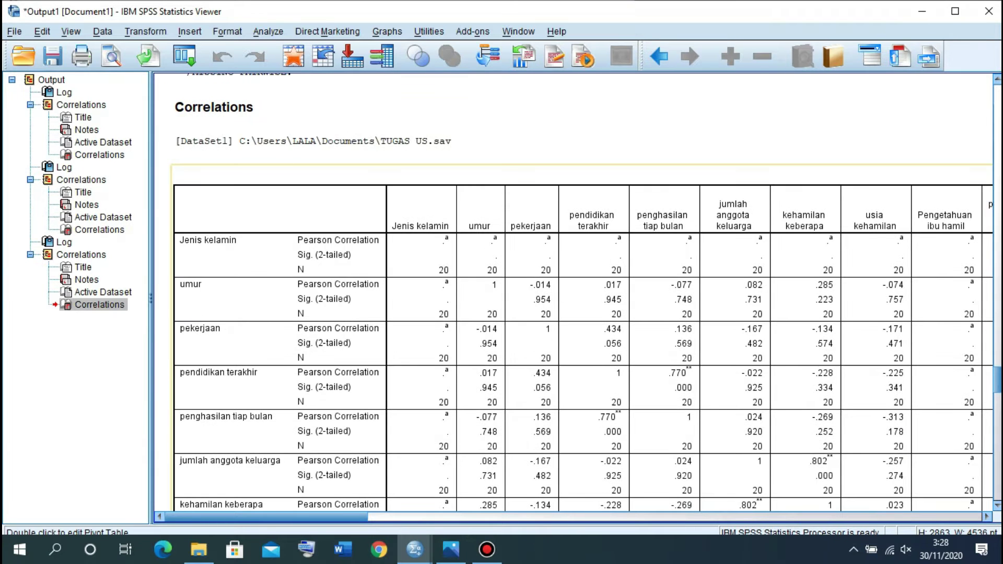
# Step: Examine the demographic and pregnancy knowledge rows in the first columns of the latest Correlations table
pyautogui.scroll(-11, 583, 293)
pyautogui.scroll(6, 582, 293)
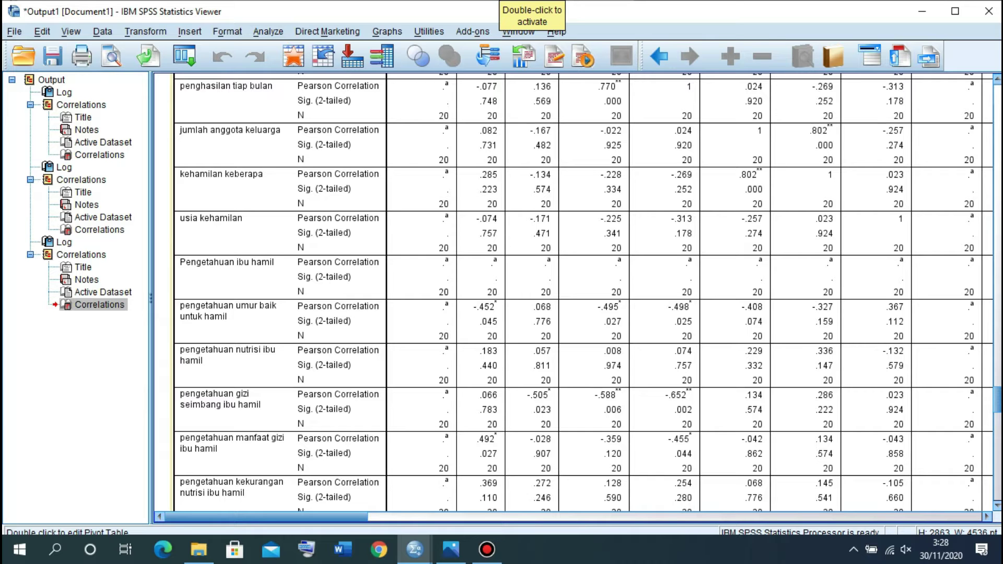
pyautogui.scroll(2, 543, 209)
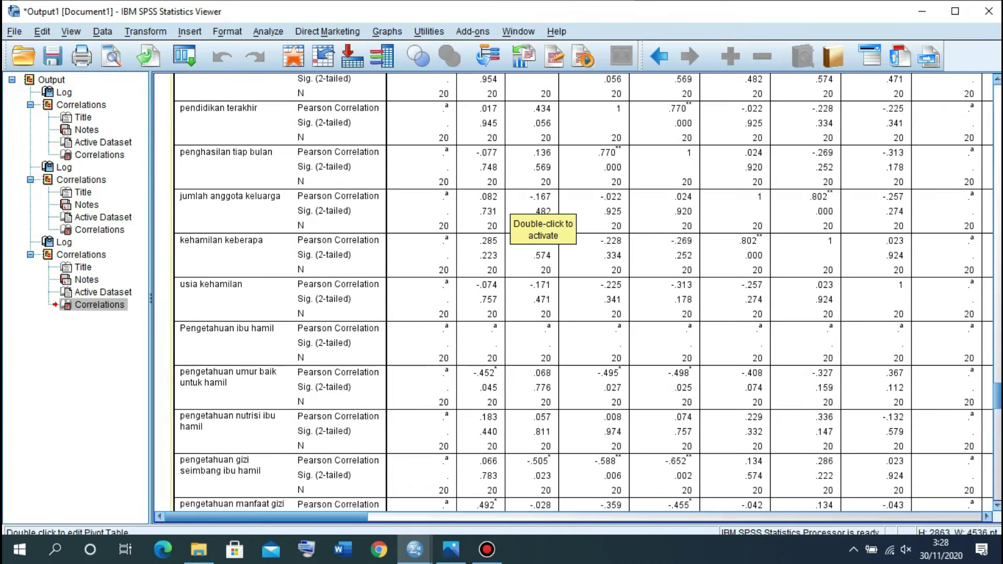
pyautogui.scroll(8, 544, 209)
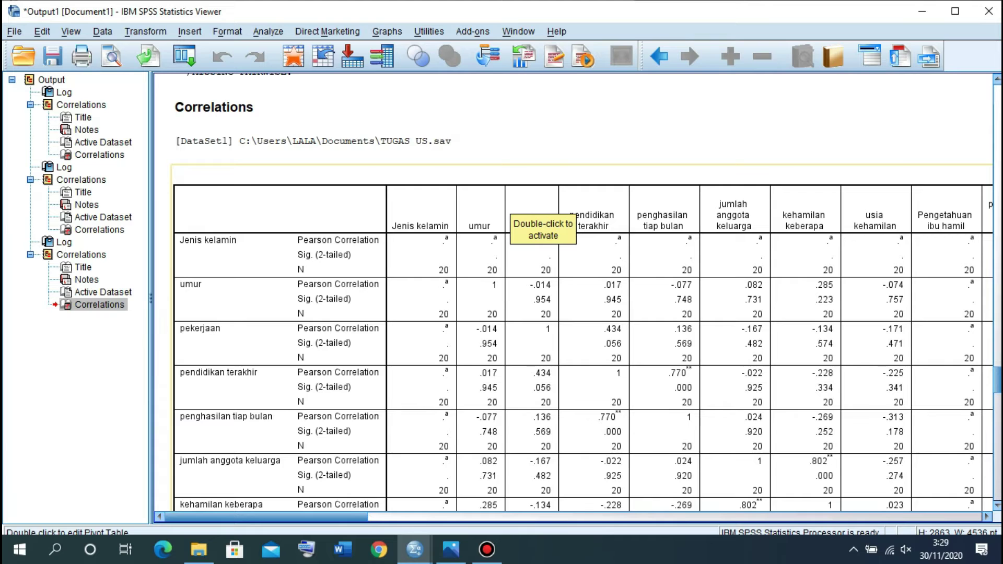
pyautogui.scroll(-5, 543, 235)
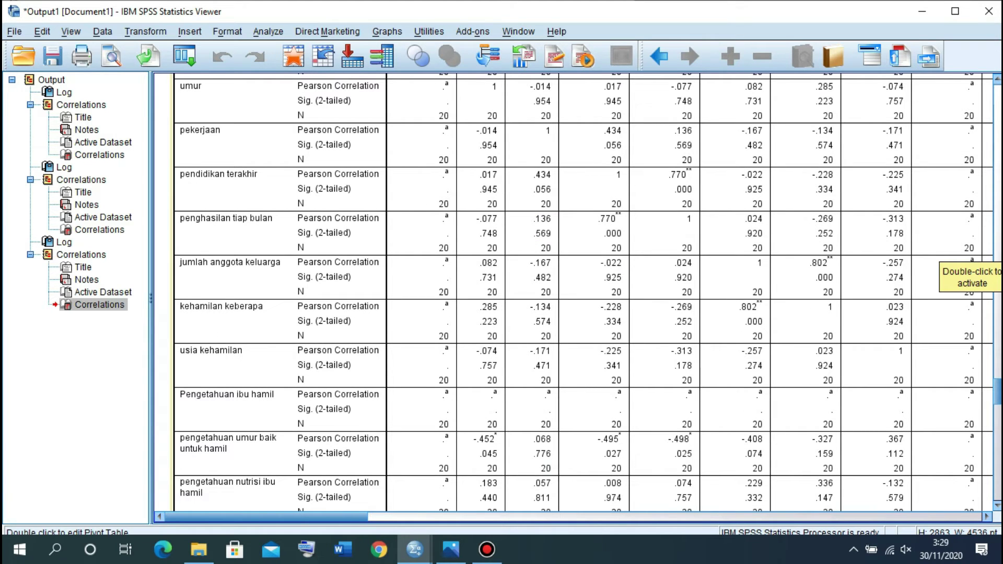
# Step: Read each item's Pearson correlation and significance in the TOTAL column of the Correlations table, down to the last rows
pyautogui.hscroll(10, 574, 298)
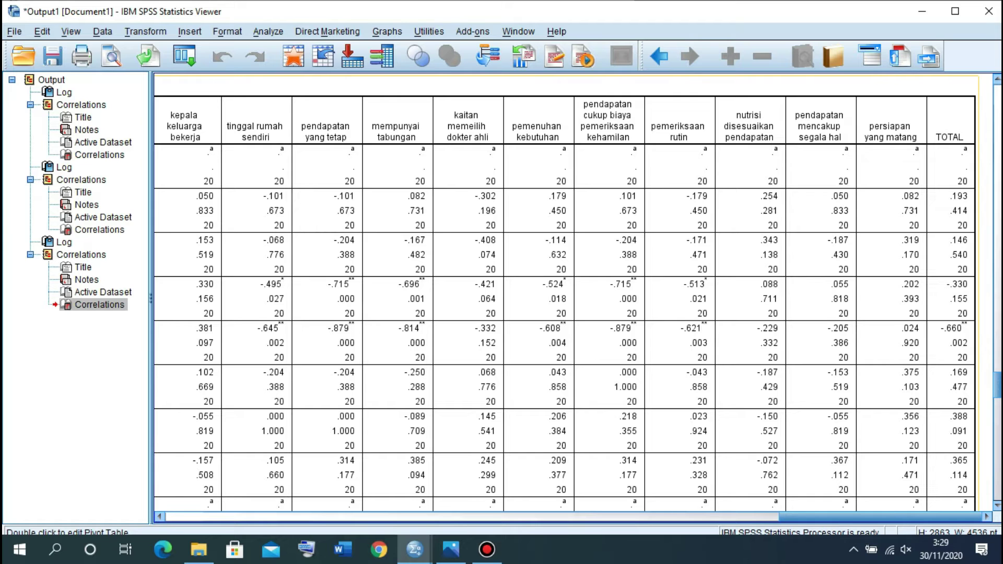
pyautogui.scroll(-5, 564, 293)
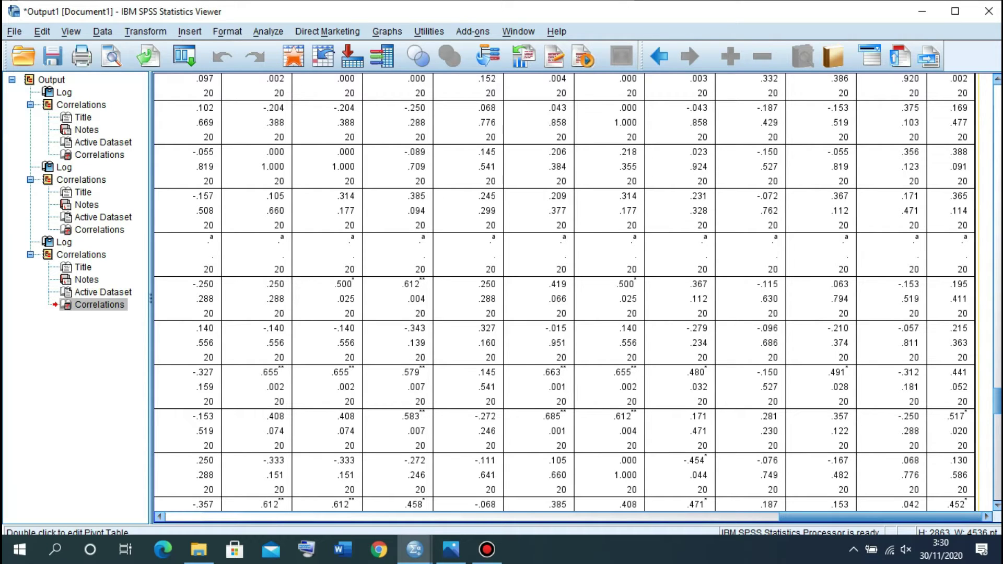
pyautogui.scroll(-5, 940, 366)
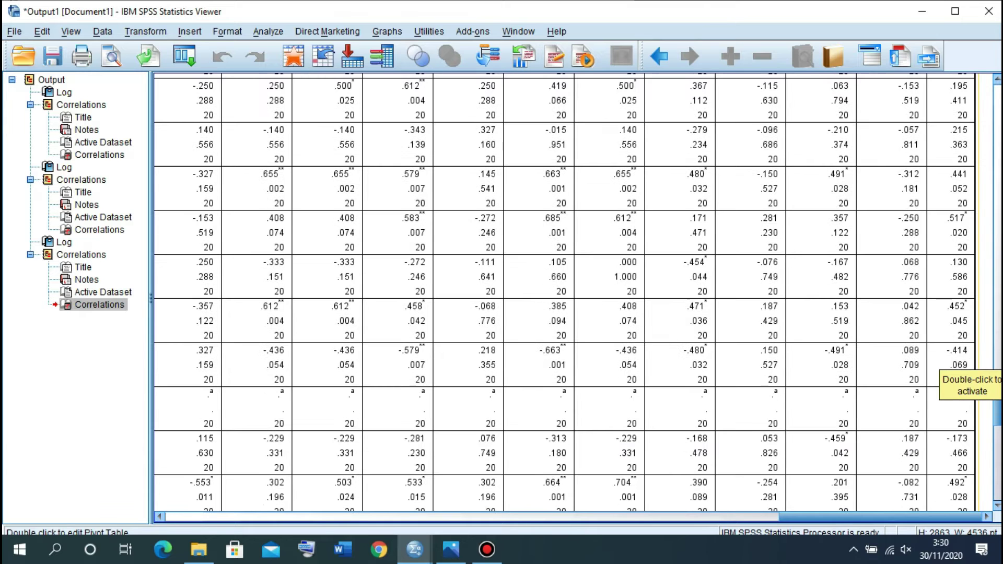
pyautogui.scroll(-2, 941, 366)
pyautogui.scroll(-2, 941, 365)
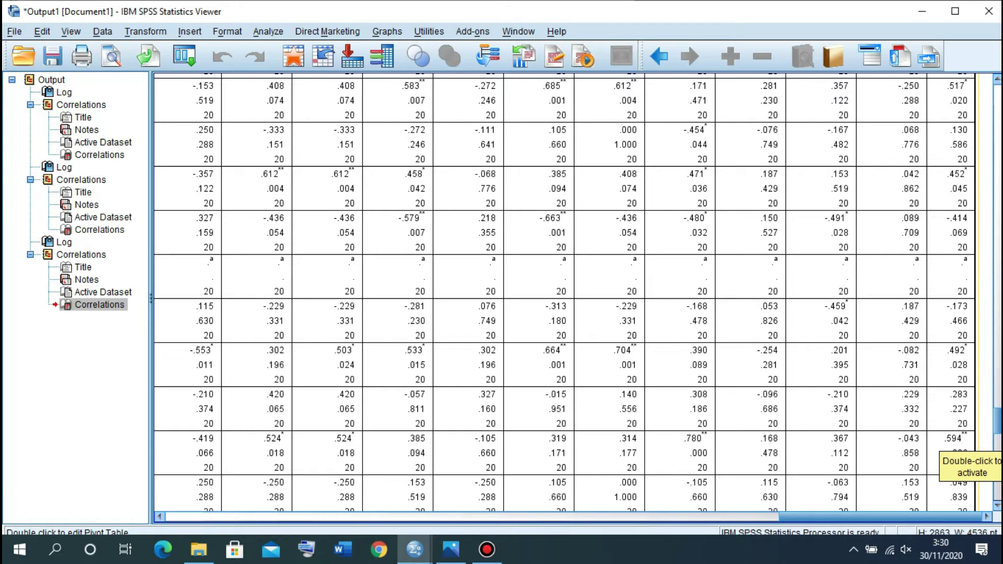
pyautogui.scroll(-3, 564, 292)
pyautogui.scroll(-2, 564, 293)
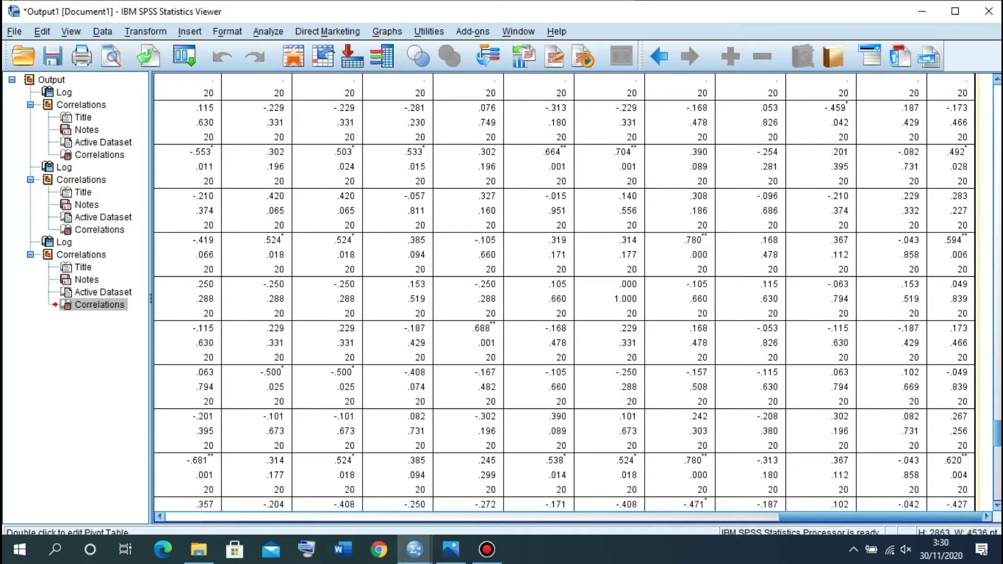
pyautogui.scroll(-10, 564, 293)
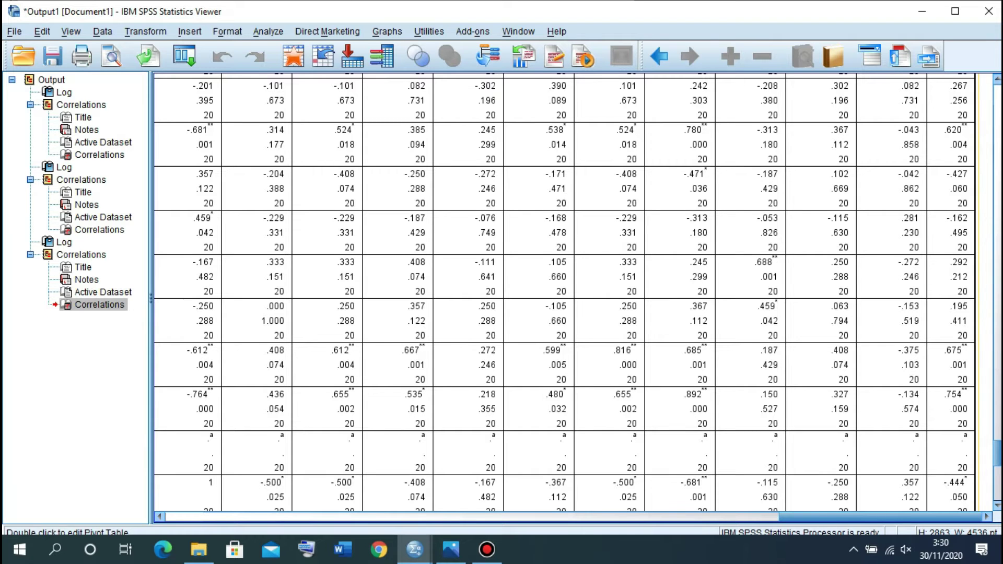
pyautogui.scroll(-3, 564, 292)
pyautogui.scroll(-6, 565, 293)
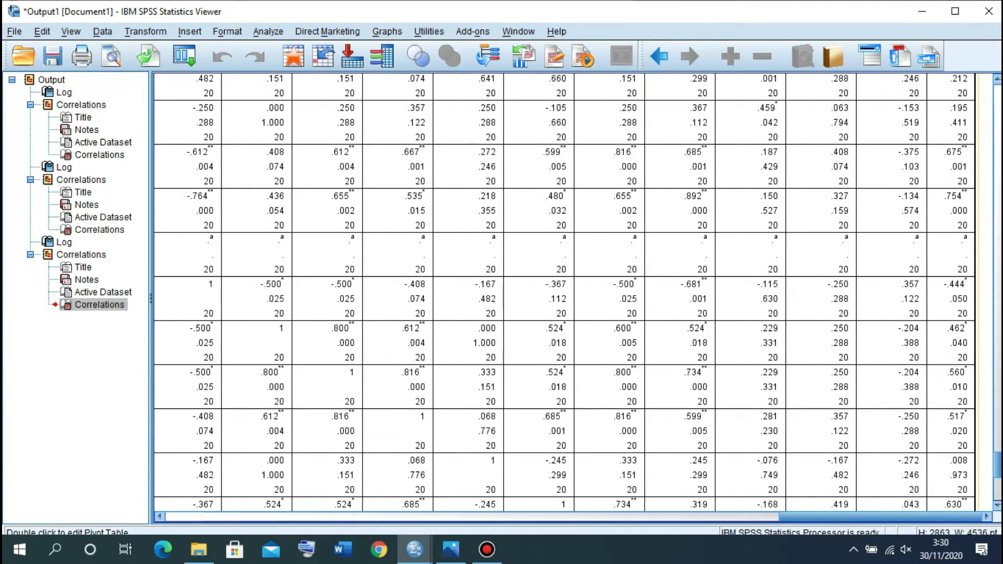
pyautogui.scroll(-6, 961, 402)
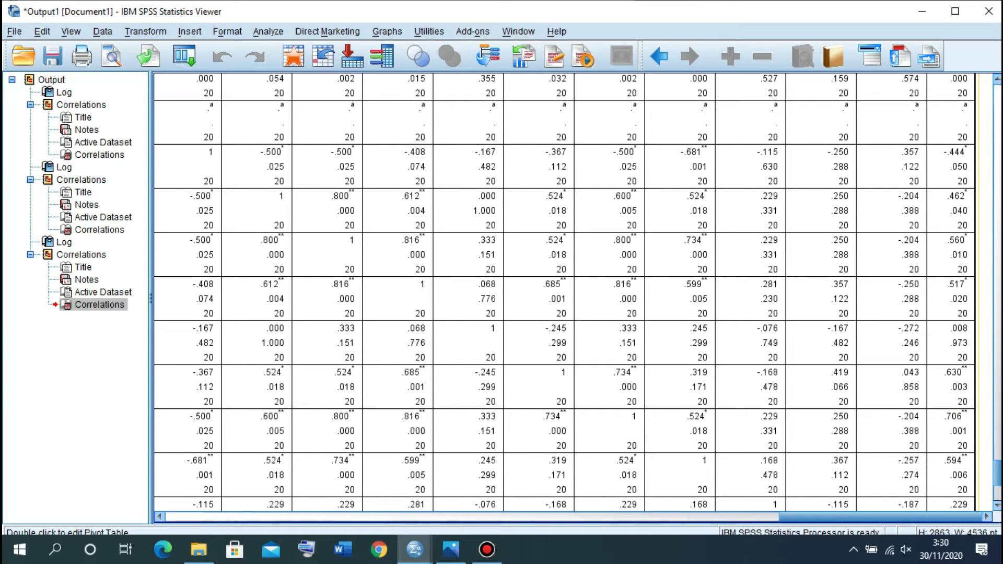
pyautogui.scroll(-6, 962, 256)
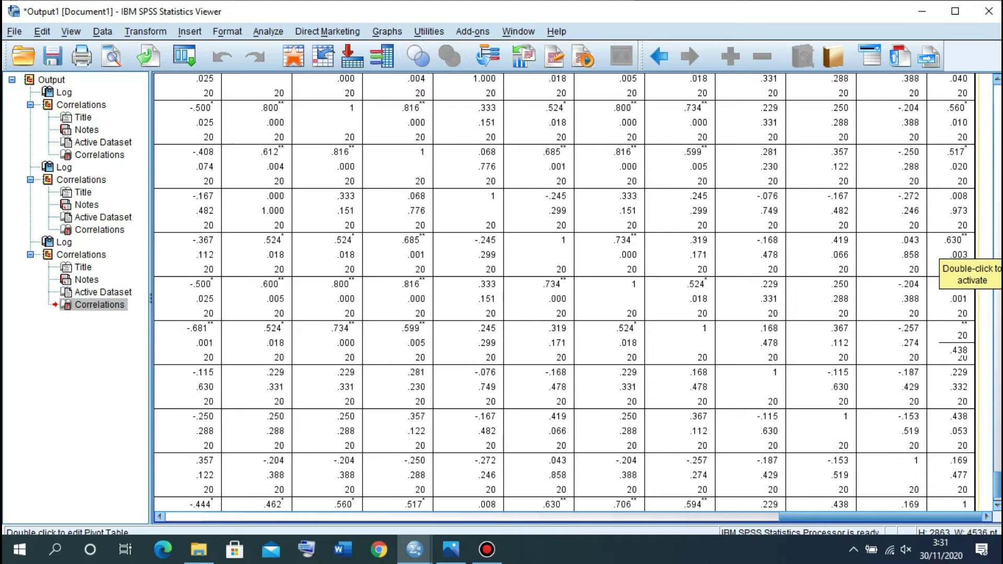
pyautogui.scroll(3, 961, 256)
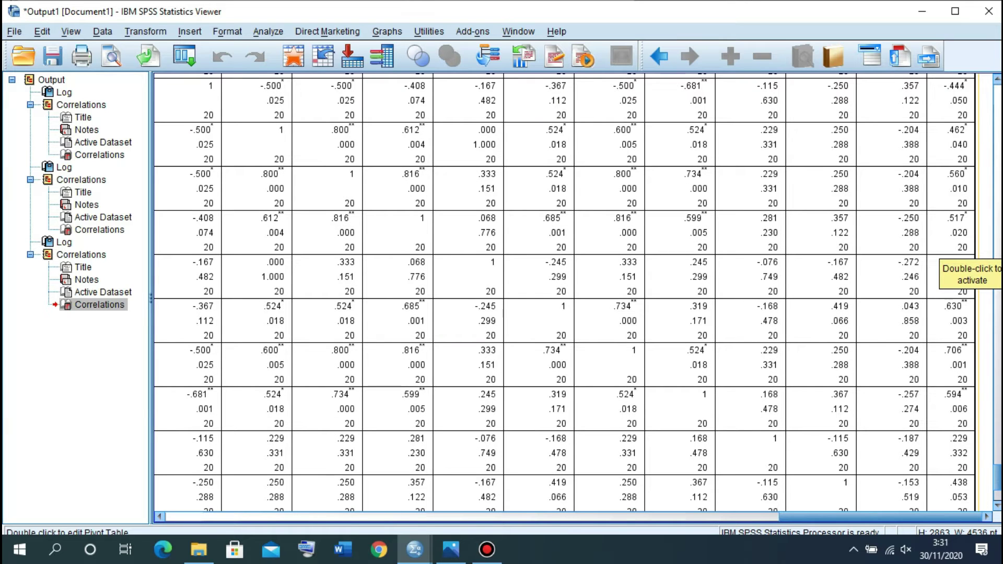
# Step: Recheck the TOTAL column values for the later items of the Correlations table, through the final row
pyautogui.scroll(18, 961, 374)
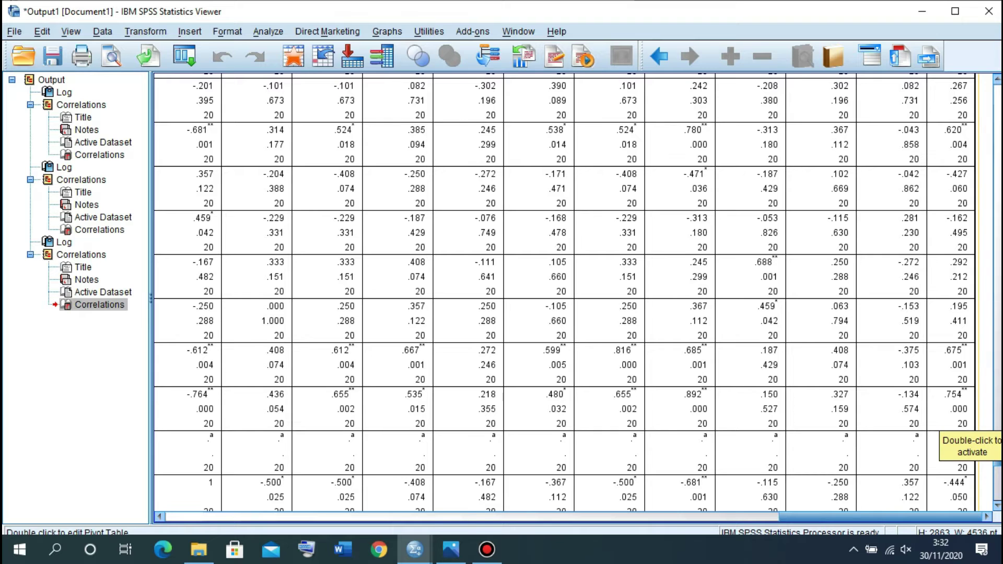
pyautogui.scroll(-3, 574, 292)
pyautogui.scroll(-3, 565, 292)
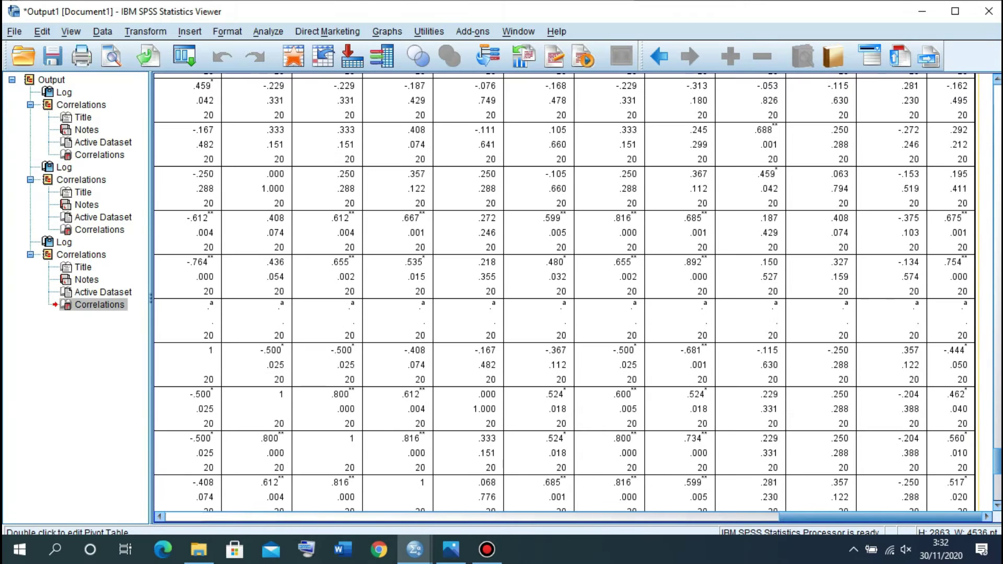
pyautogui.scroll(-3, 940, 365)
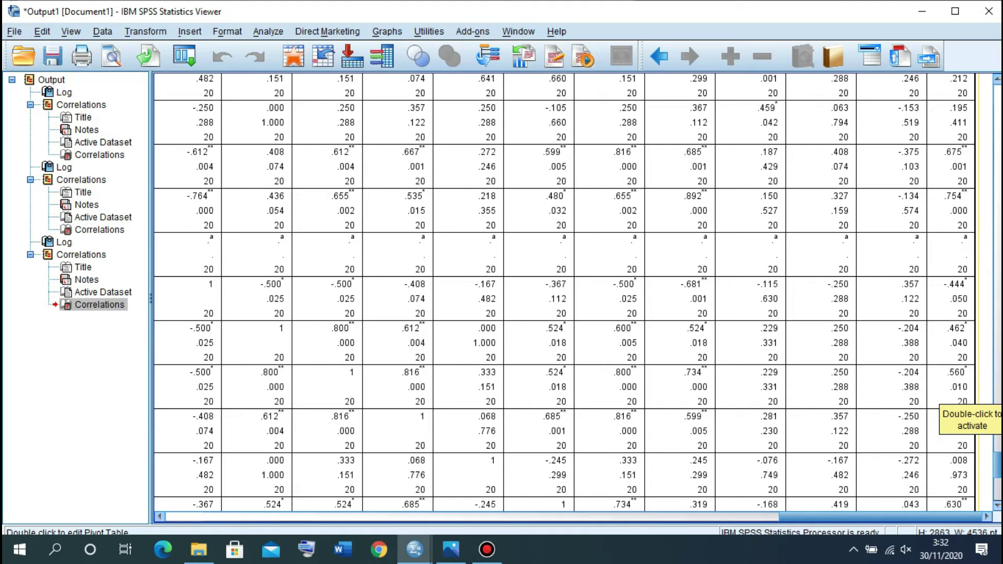
pyautogui.scroll(-3, 567, 293)
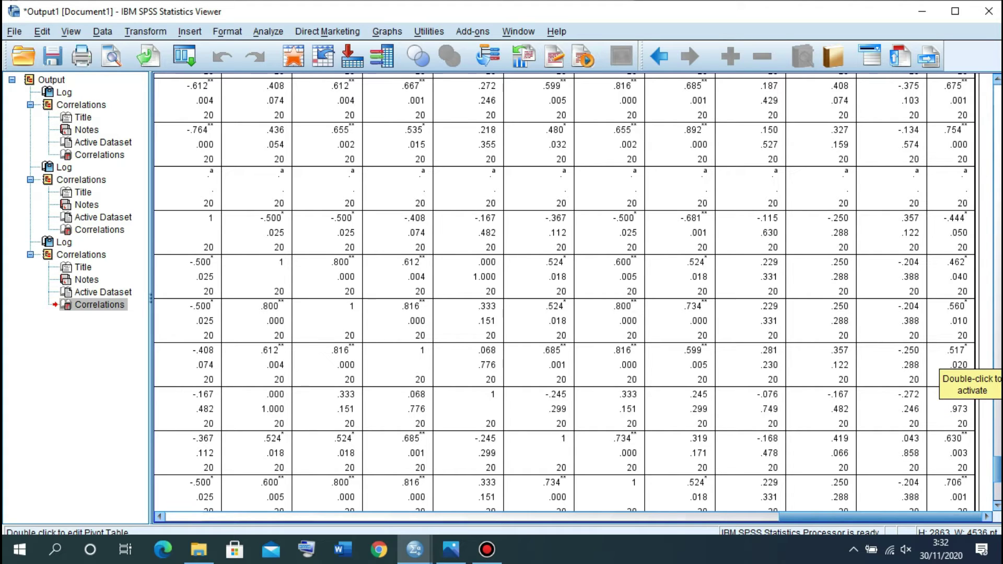
pyautogui.scroll(-3, 564, 259)
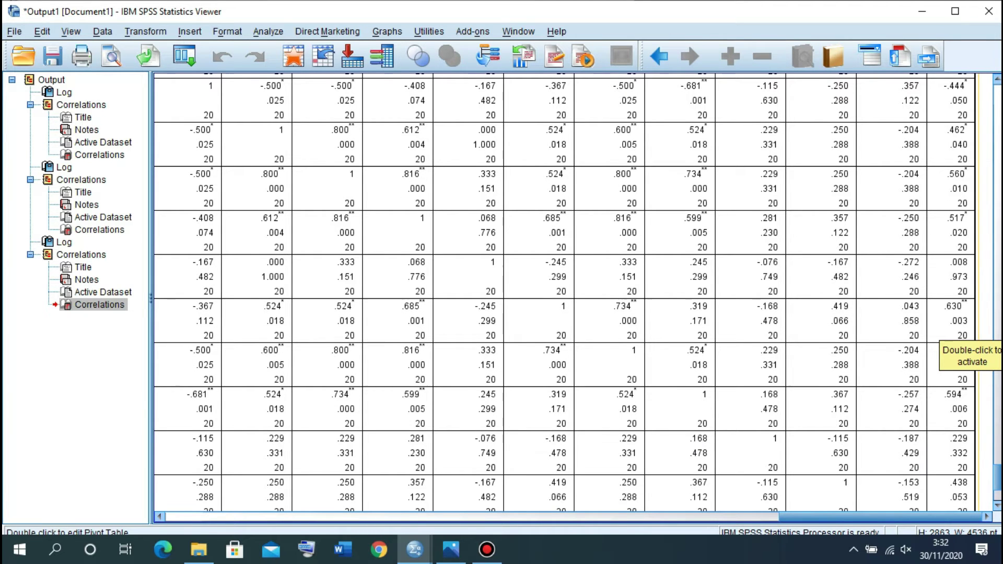
pyautogui.scroll(-3, 564, 260)
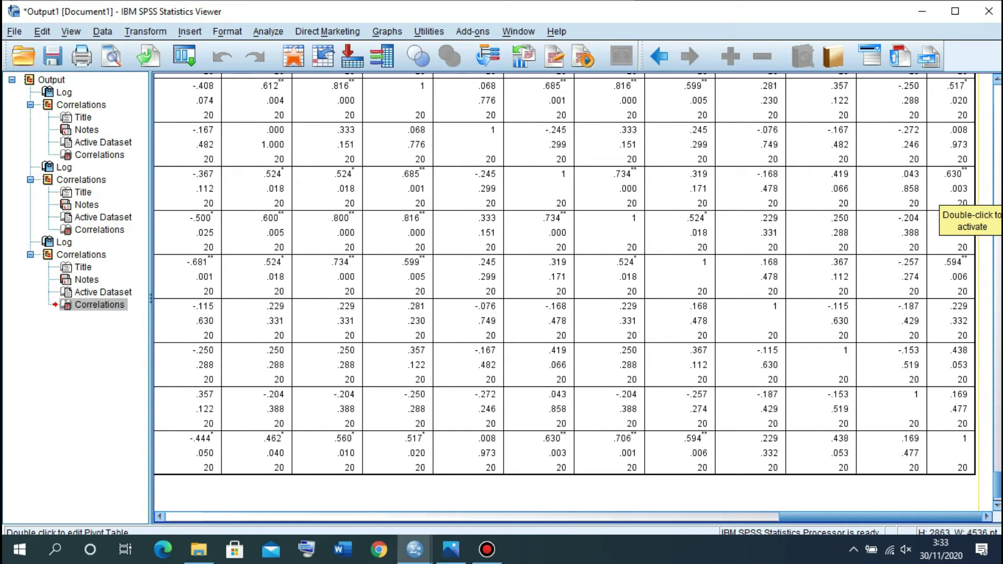
# Step: Place the Photos window with the significance table beside the SPSS output and compare it with the TOTAL column correlations
pyautogui.hotkey('alt', 'Tab')
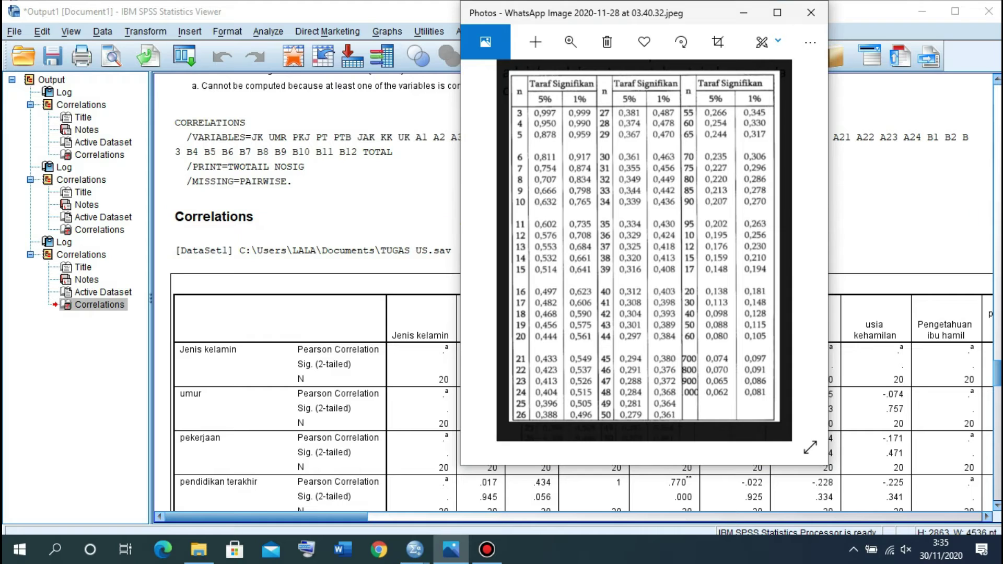
pyautogui.moveTo(674, 13); pyautogui.dragTo(216, 13)
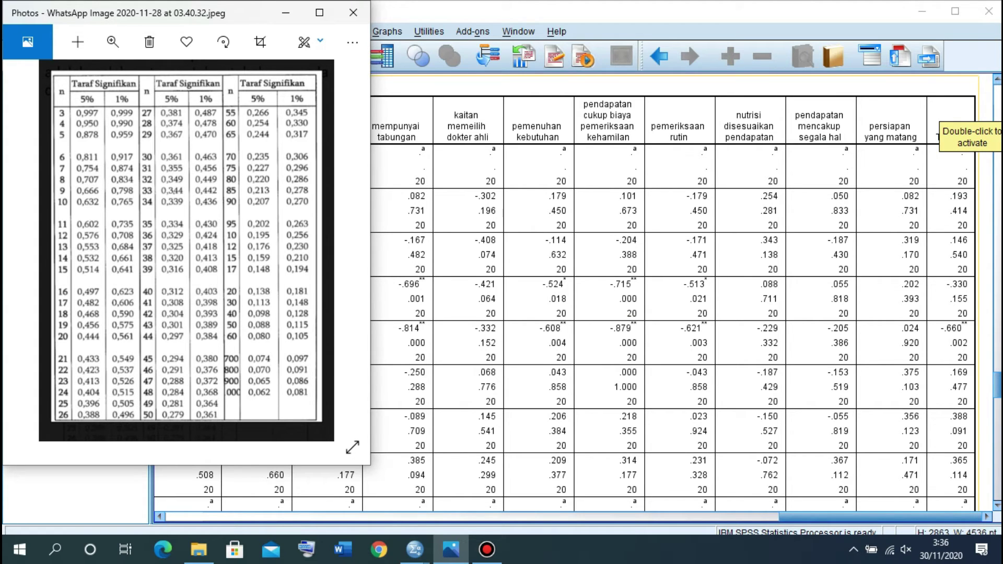
pyautogui.scroll(-3, 673, 293)
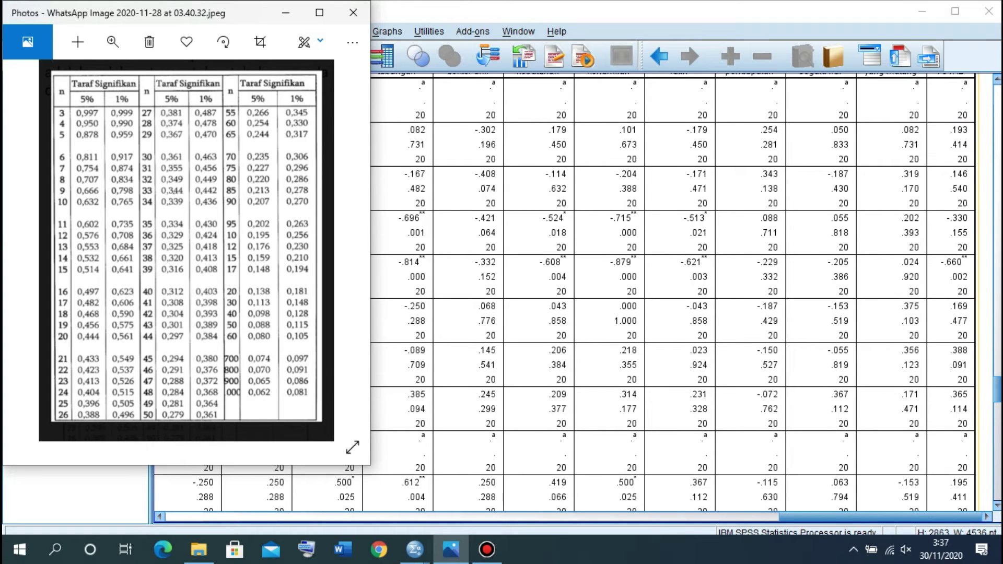
pyautogui.scroll(-9, 672, 293)
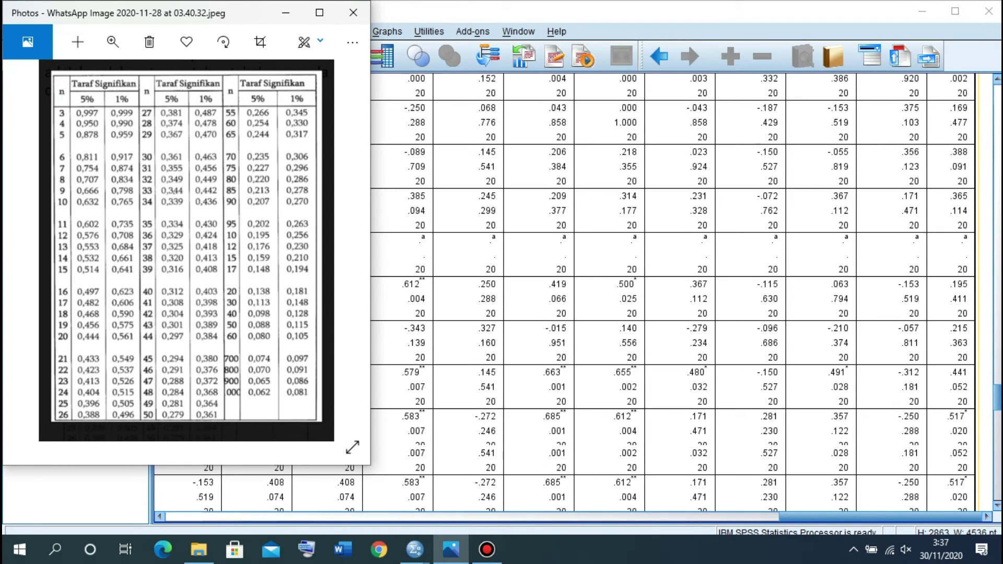
pyautogui.scroll(-6, 672, 293)
pyautogui.scroll(6, 673, 292)
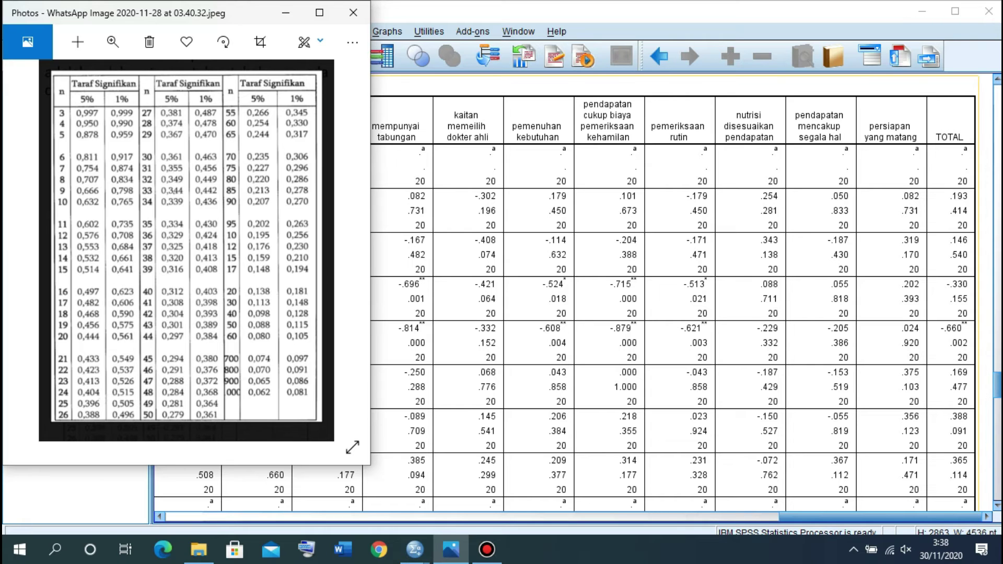
# Step: Compare each item's Pearson correlation in the TOTAL column with the r table, continuing down to the later items
pyautogui.scroll(-3, 674, 292)
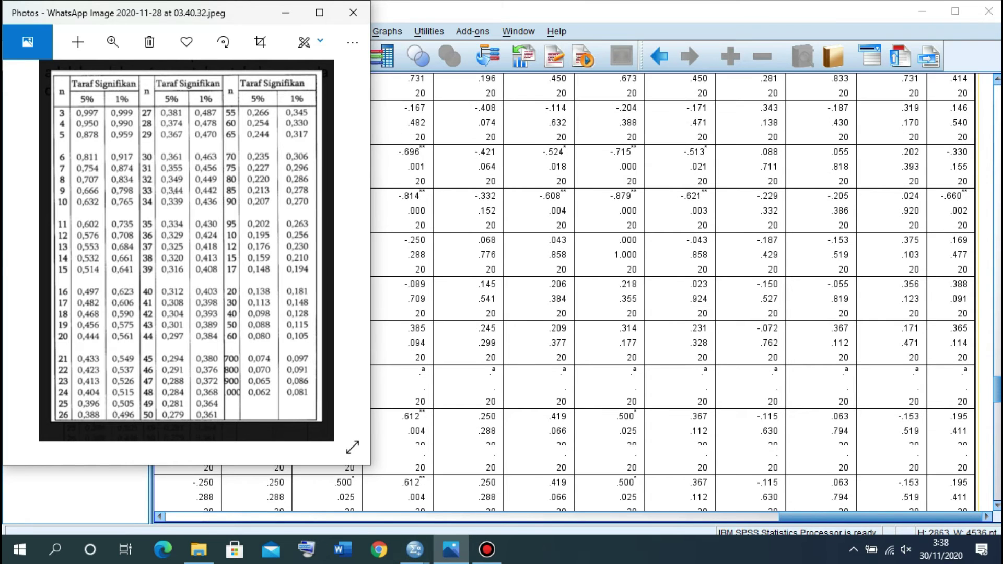
pyautogui.scroll(-3, 674, 292)
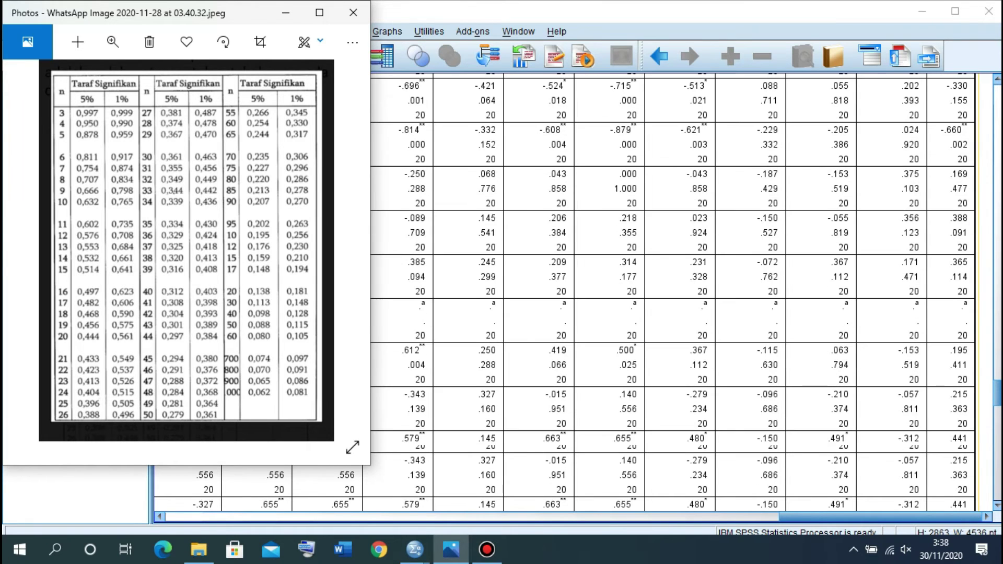
pyautogui.scroll(-5, 674, 293)
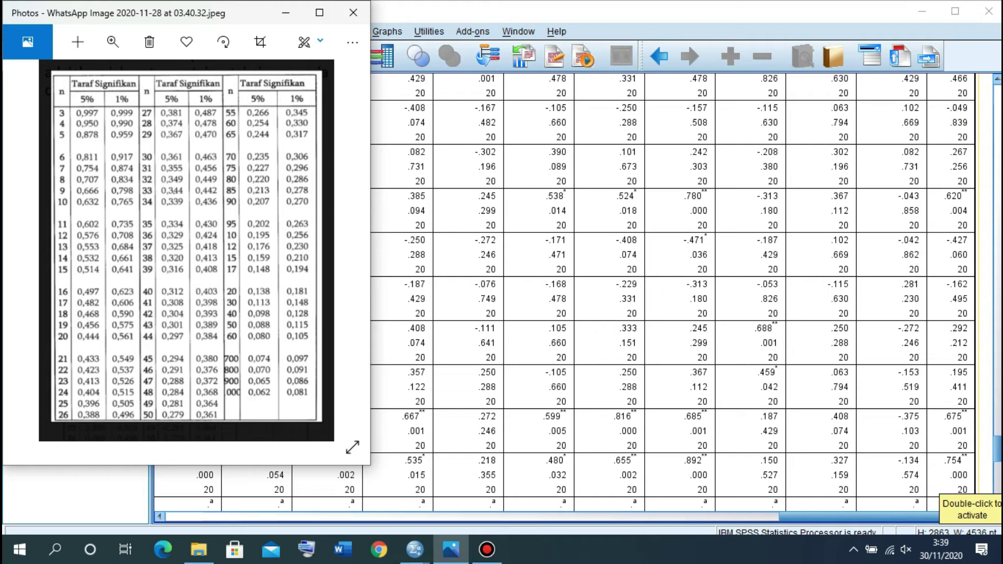
pyautogui.scroll(-6, 961, 491)
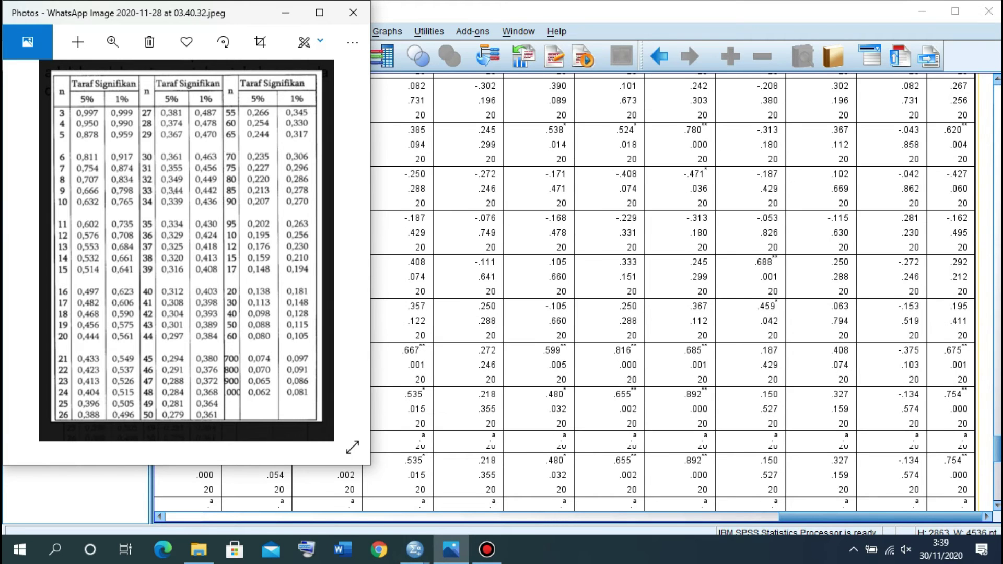
pyautogui.scroll(-5, 962, 360)
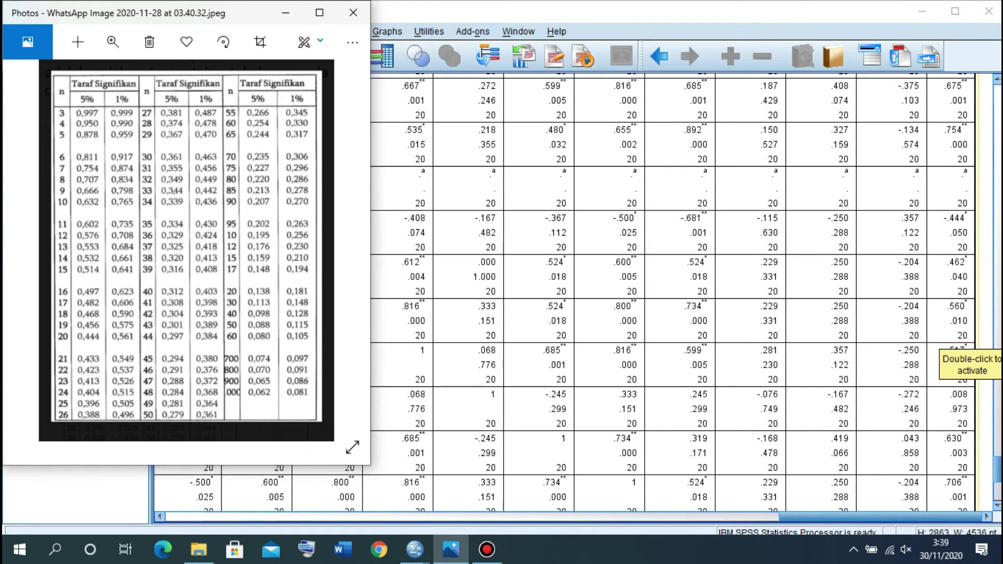
pyautogui.scroll(-3, 961, 360)
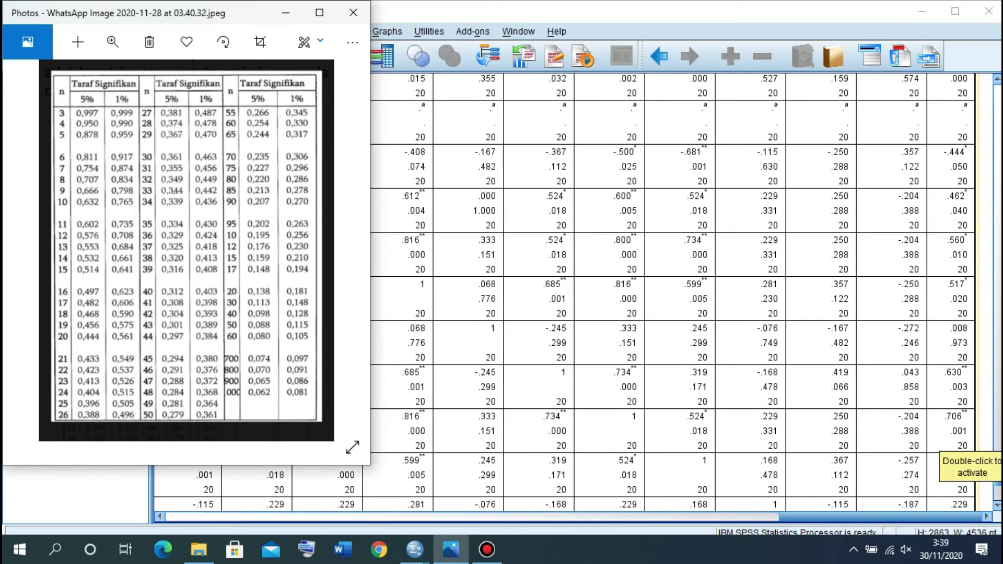
pyautogui.scroll(-3, 564, 292)
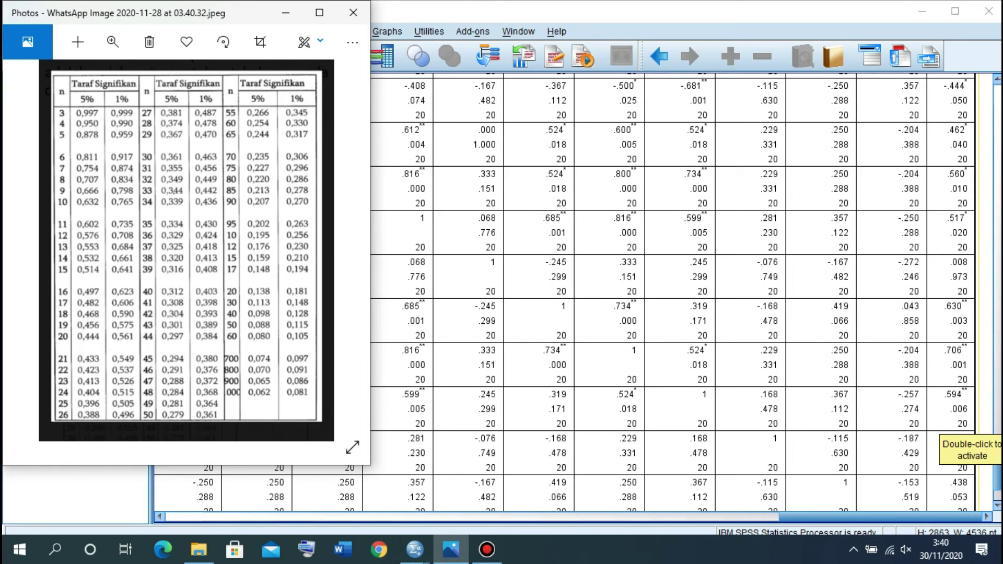
# Step: Review the item names in the first columns of the Correlations table, down through the pregnancy examination rows
pyautogui.scroll(5, 685, 293)
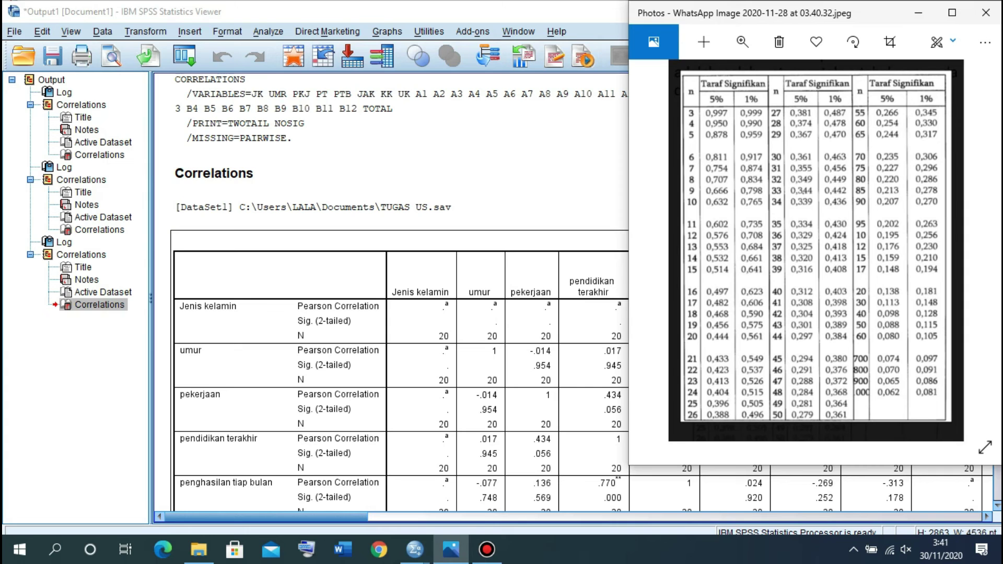
pyautogui.scroll(-10, 397, 292)
pyautogui.scroll(-15, 397, 293)
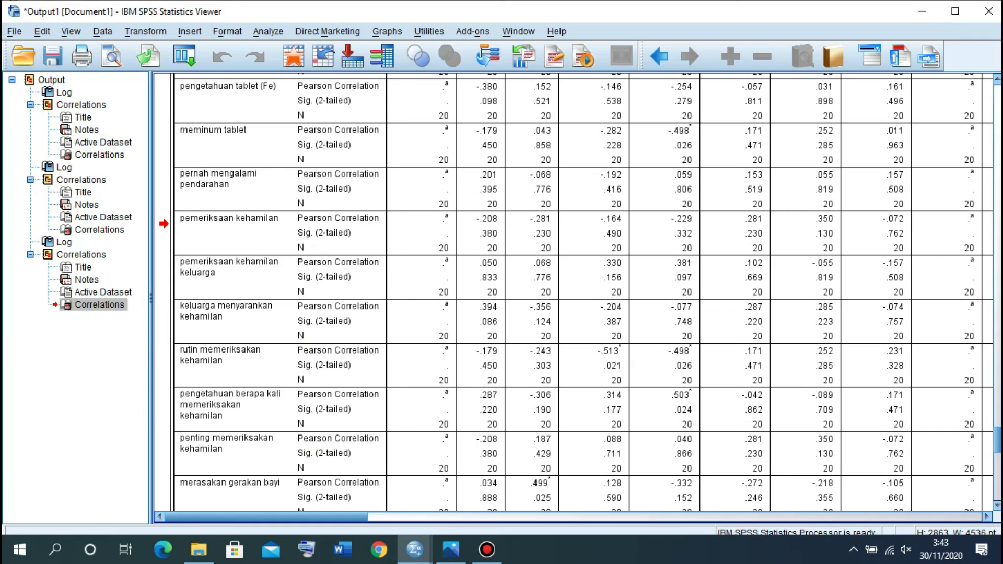
# Step: Set up a Reliability Analysis with all variables as items, using the Alpha model
pyautogui.click(268, 31)
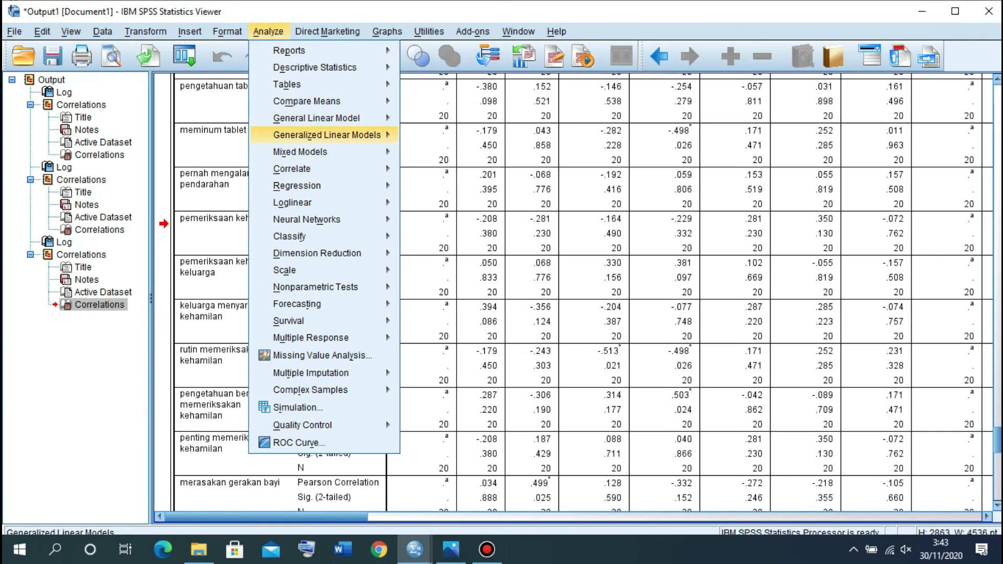
pyautogui.moveTo(285, 270)
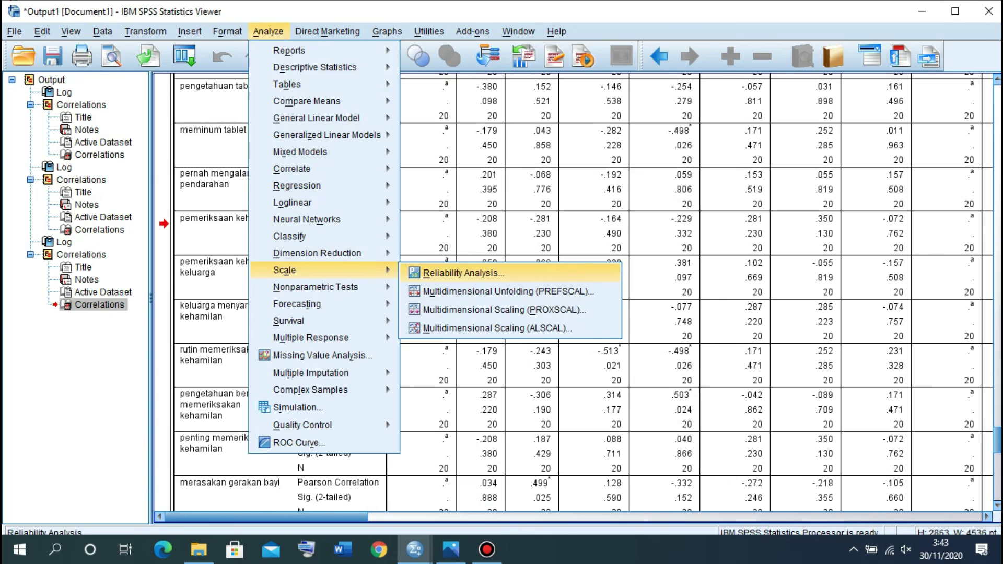
pyautogui.click(464, 273)
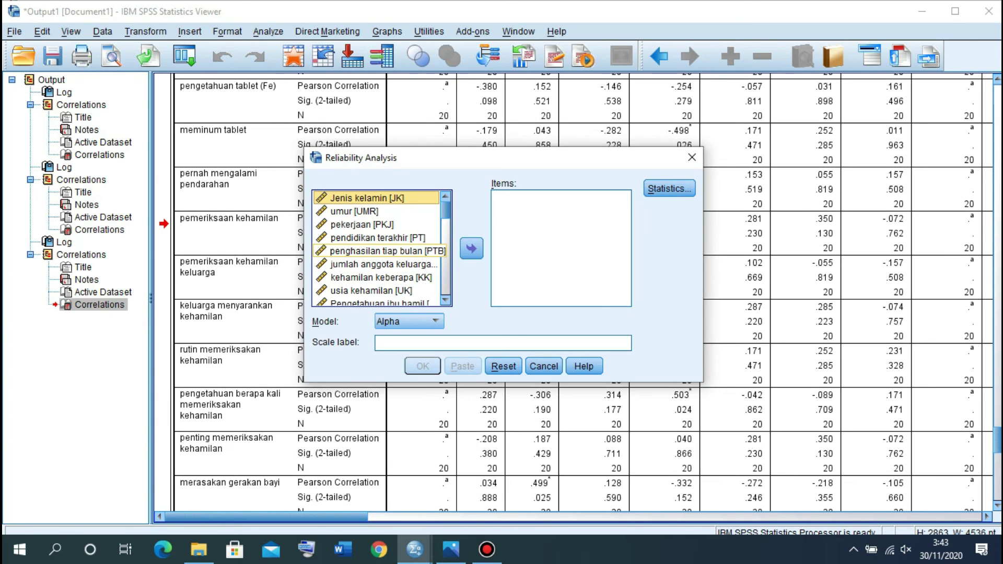
pyautogui.hotkey('ctrl', 'a')
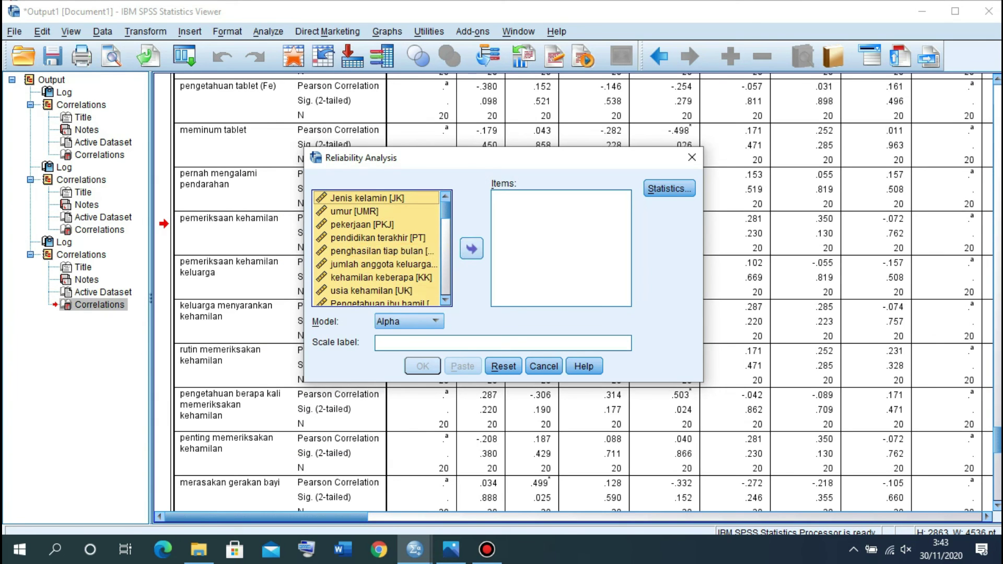
pyautogui.click(471, 248)
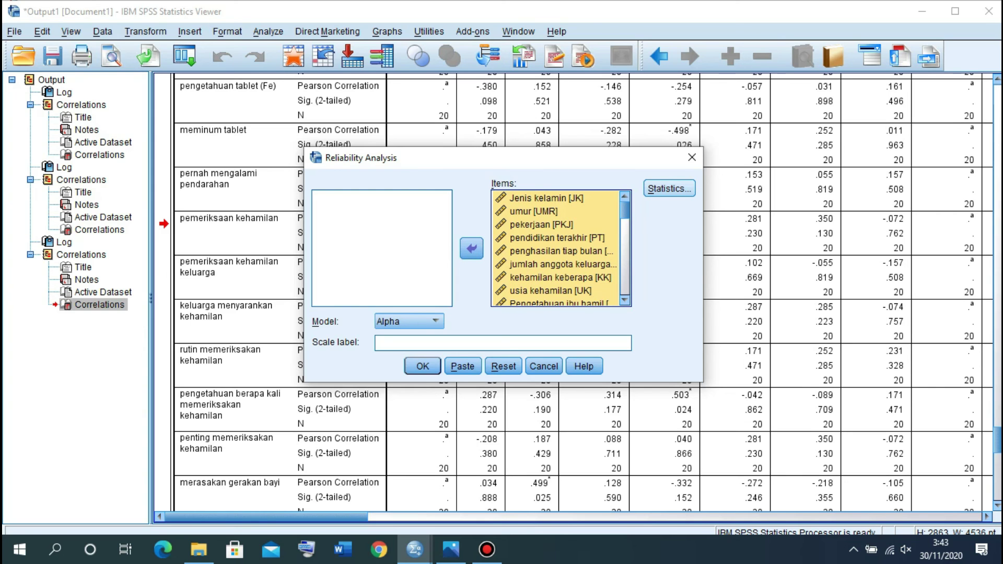
# Step: Include descriptives for each item in the reliability statistics and run the analysis
pyautogui.hotkey('alt', 's')
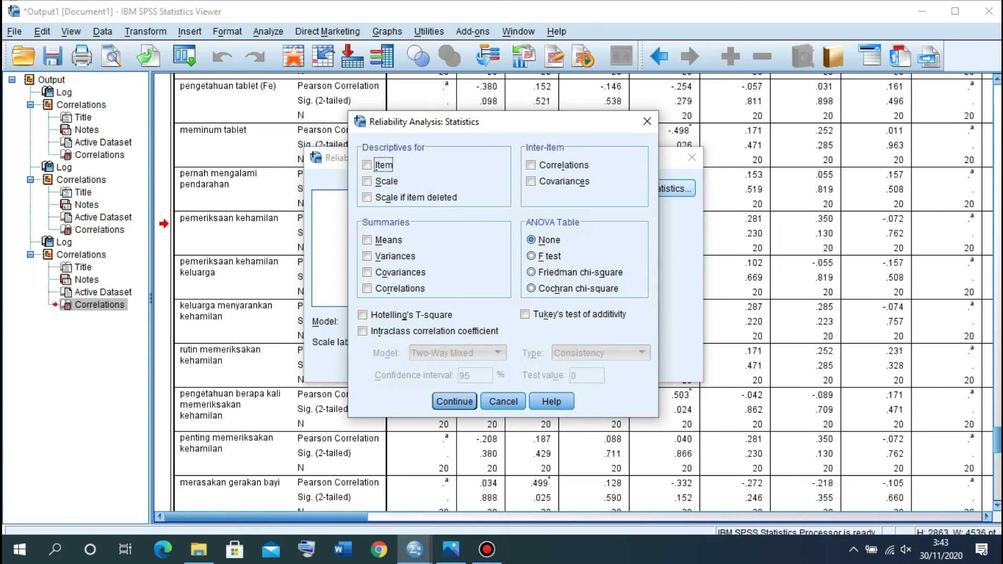
pyautogui.press('space')
pyautogui.press('Return')
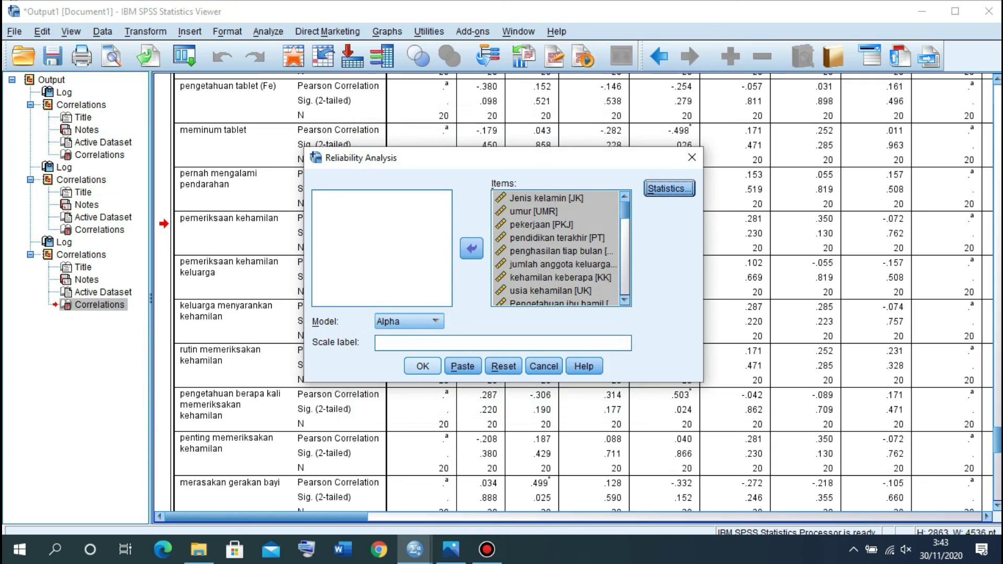
pyautogui.press('Return')
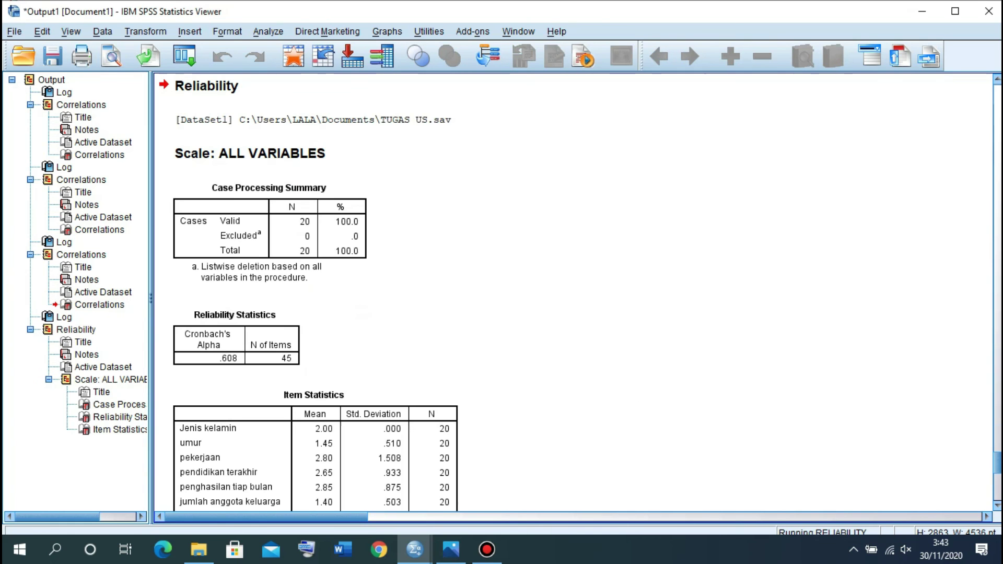